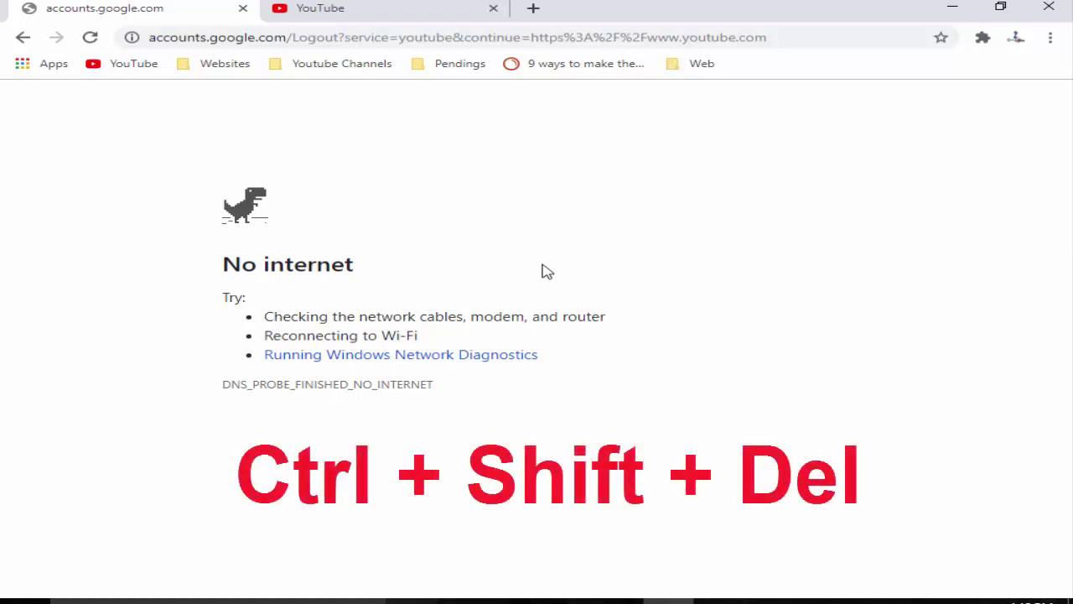
Clear the basic browsing data for all time, covering browsing history, cookies and other site data, and cached images and files
{"action": "key", "text": "ctrl+shift+Delete"}
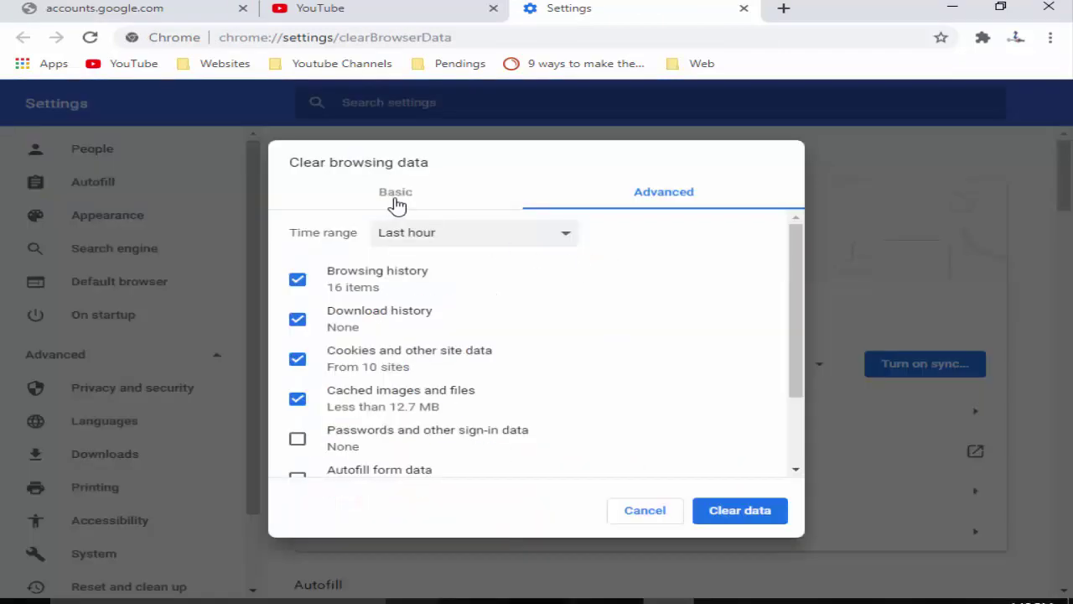
{"action": "left_click", "coordinate": [396, 204]}
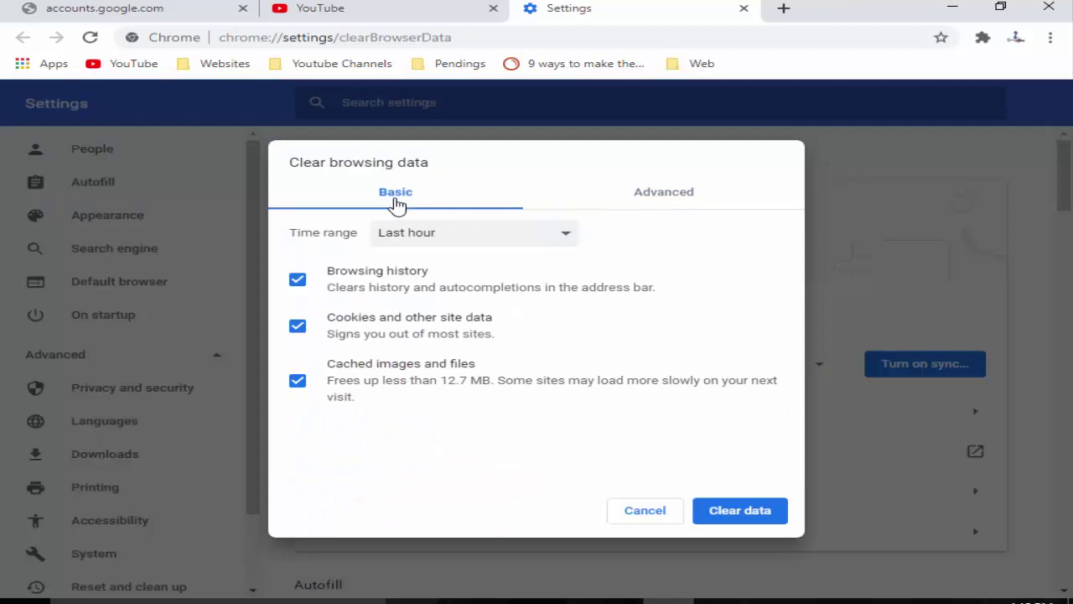
{"action": "left_click", "coordinate": [420, 242]}
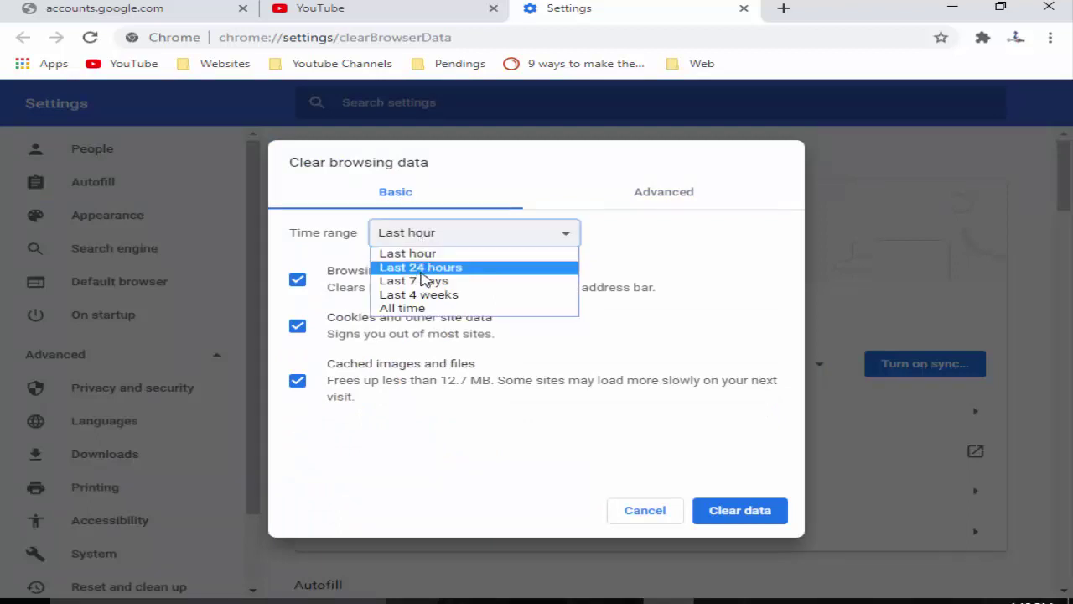
{"action": "left_click", "coordinate": [419, 308]}
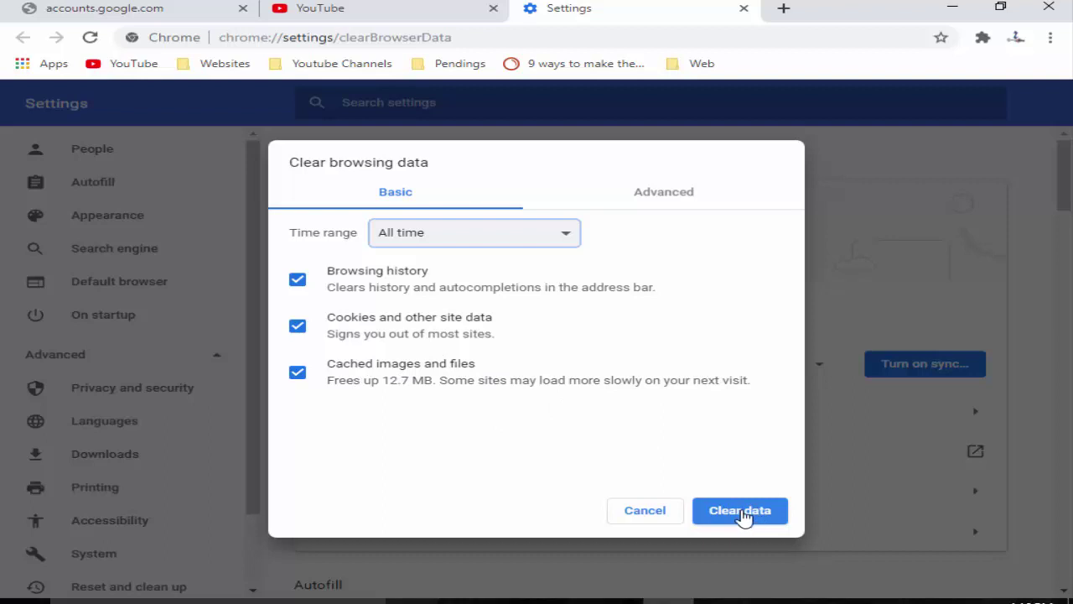
{"action": "left_click", "coordinate": [743, 515]}
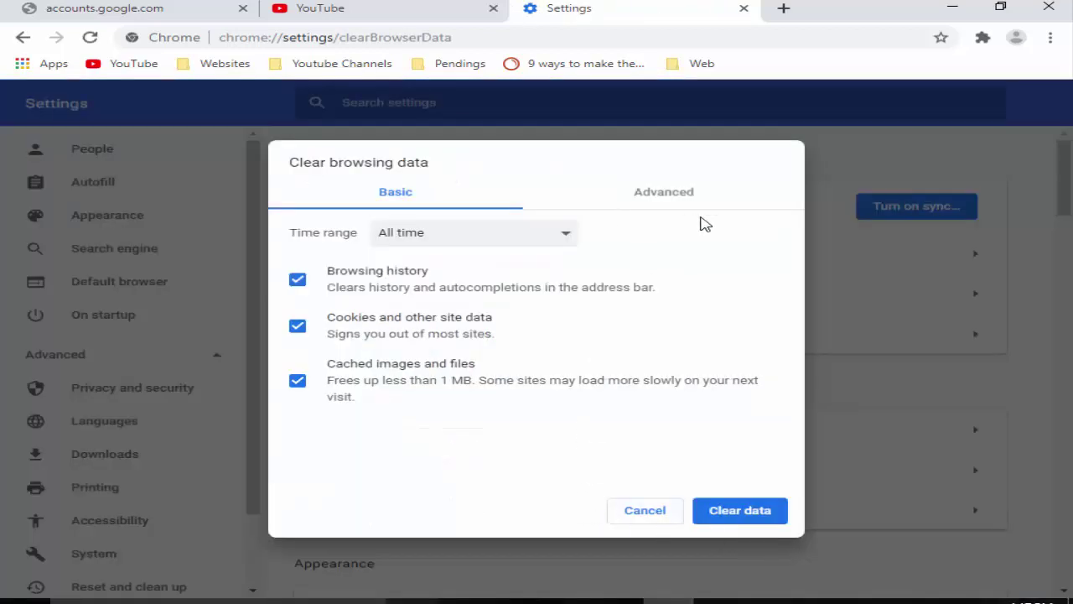
Clear the advanced browsing data for all time, adding autofill form data, site settings and hosted app data, and close the settings page
{"action": "left_click", "coordinate": [669, 204]}
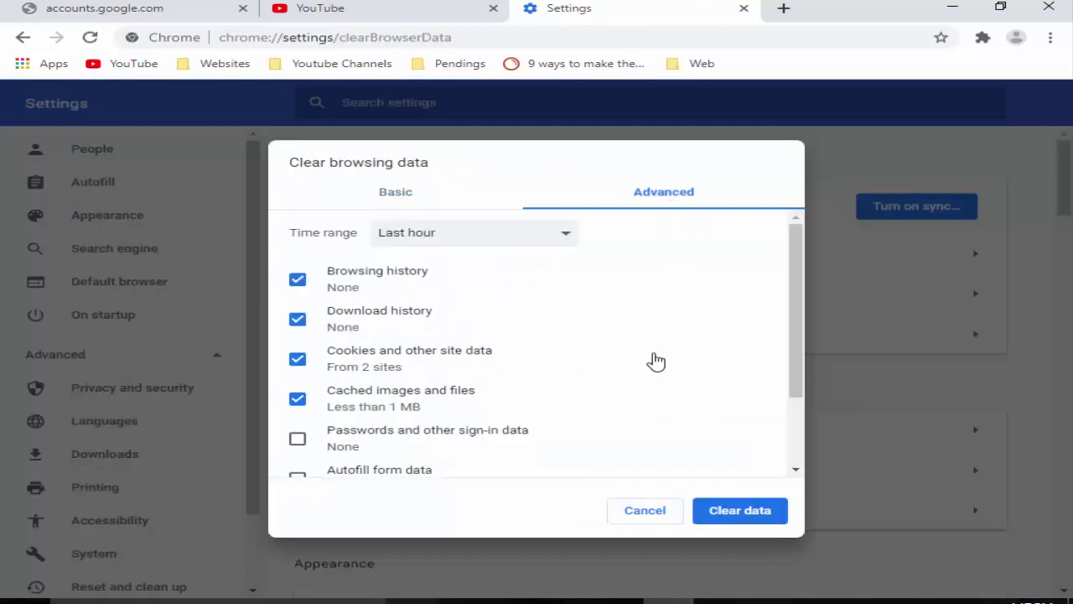
{"action": "left_click", "coordinate": [434, 242]}
{"action": "left_click", "coordinate": [431, 309]}
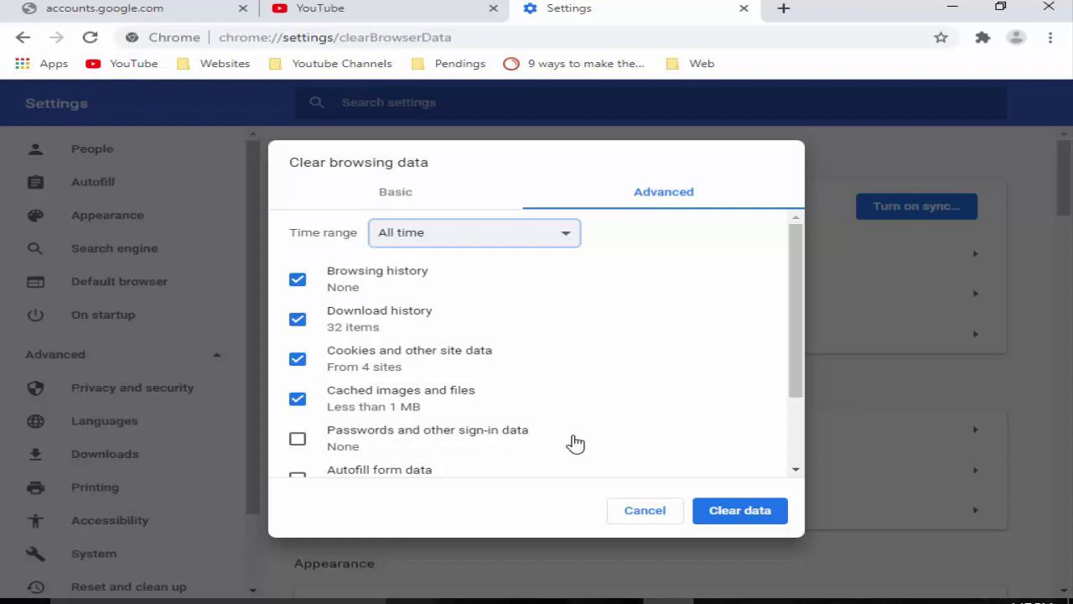
{"action": "scroll", "coordinate": [419, 432], "scroll_direction": "down", "scroll_amount": 3}
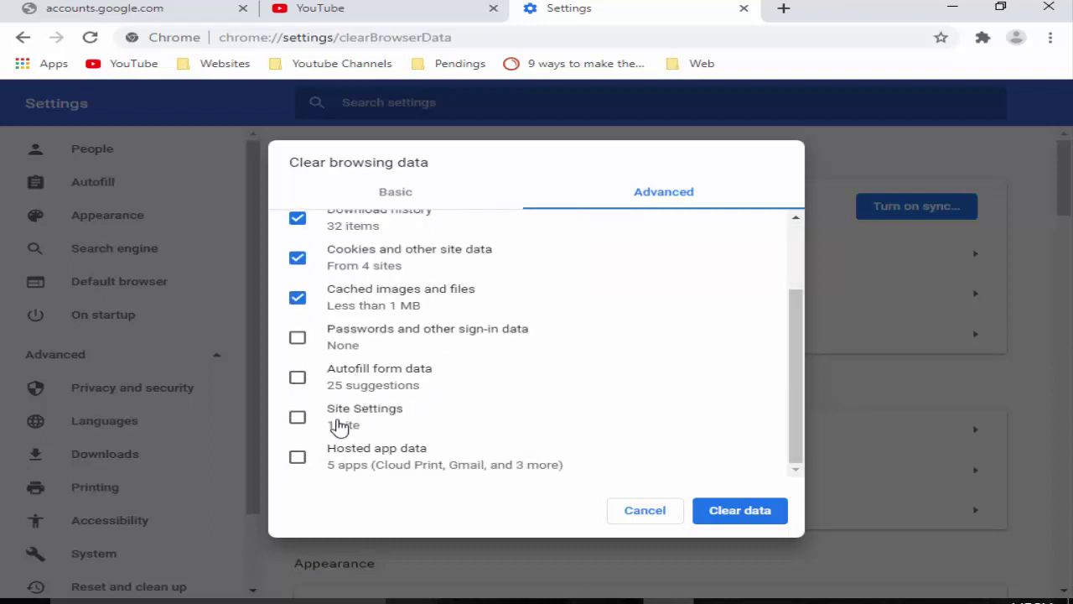
{"action": "left_click", "coordinate": [298, 417]}
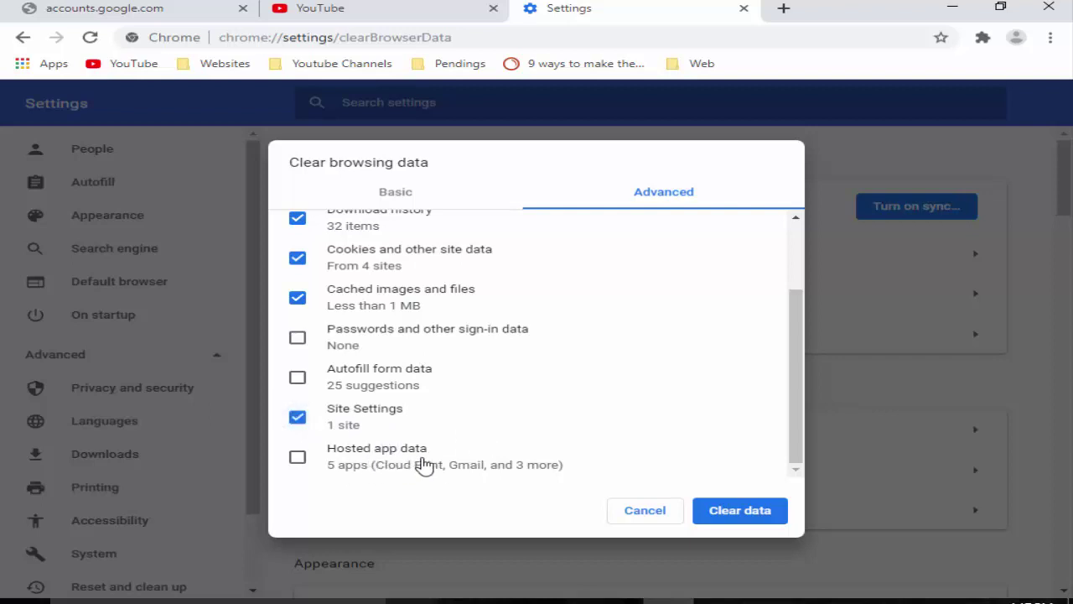
{"action": "left_click", "coordinate": [300, 461]}
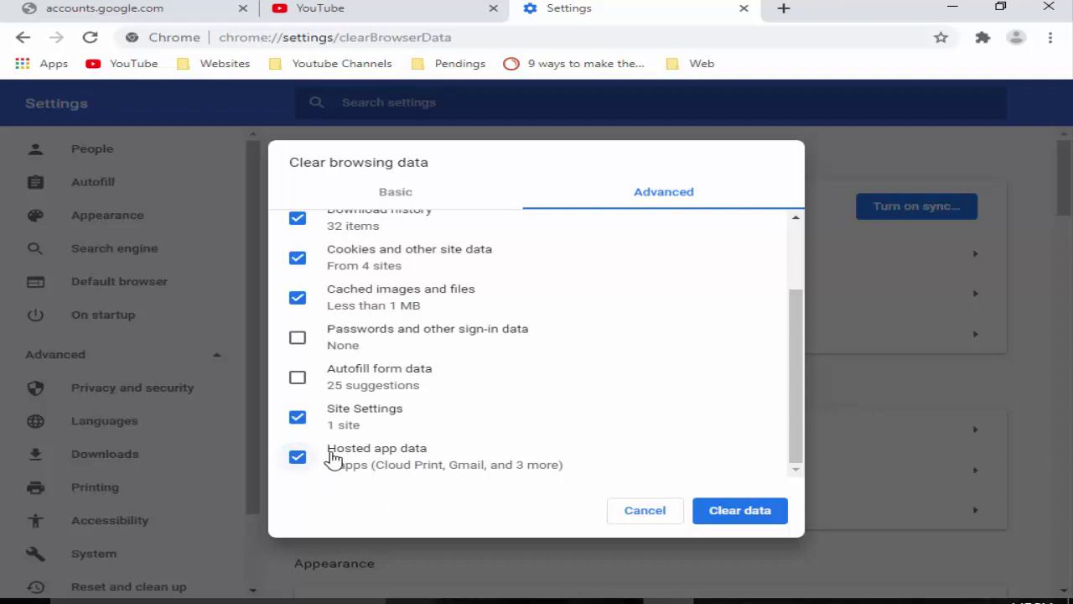
{"action": "left_click", "coordinate": [295, 378]}
{"action": "left_click", "coordinate": [734, 519]}
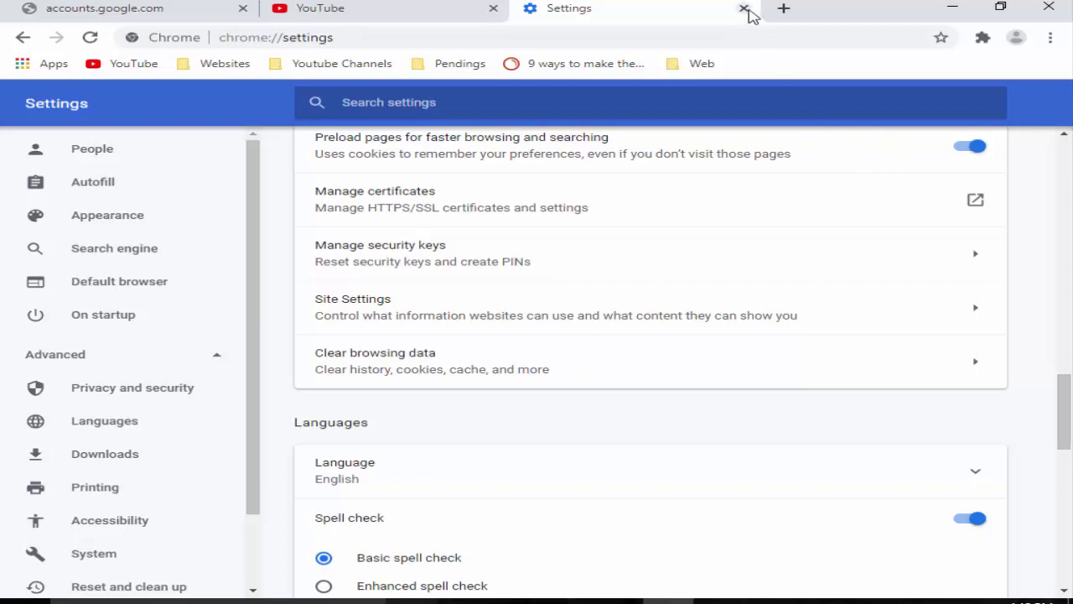
{"action": "left_click", "coordinate": [744, 9]}
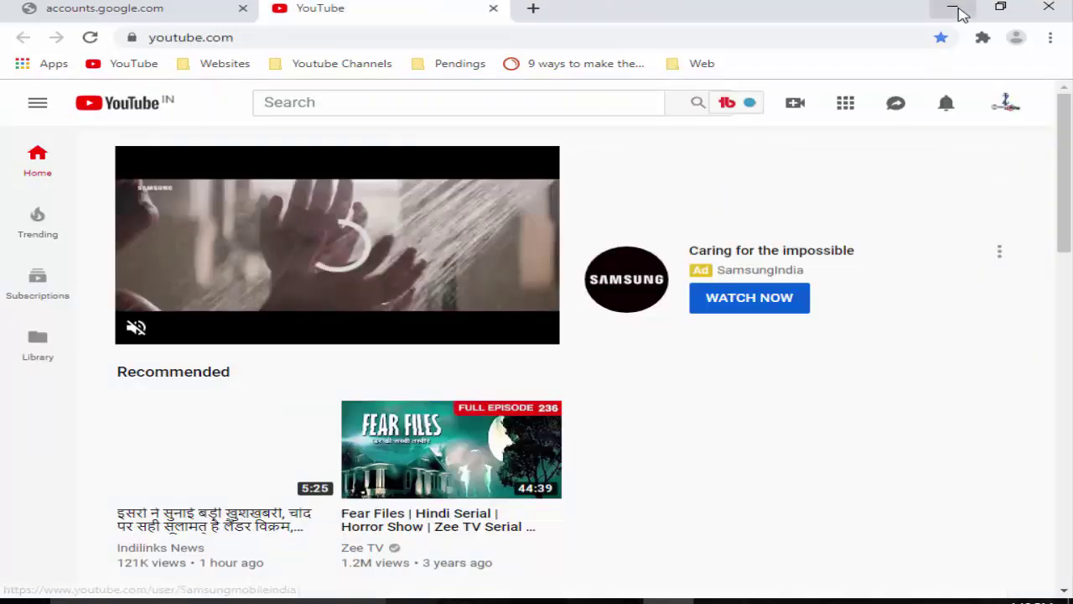
Minimize the browser, search Windows for Command Prompt and run it as administrator
{"action": "left_click", "coordinate": [954, 8]}
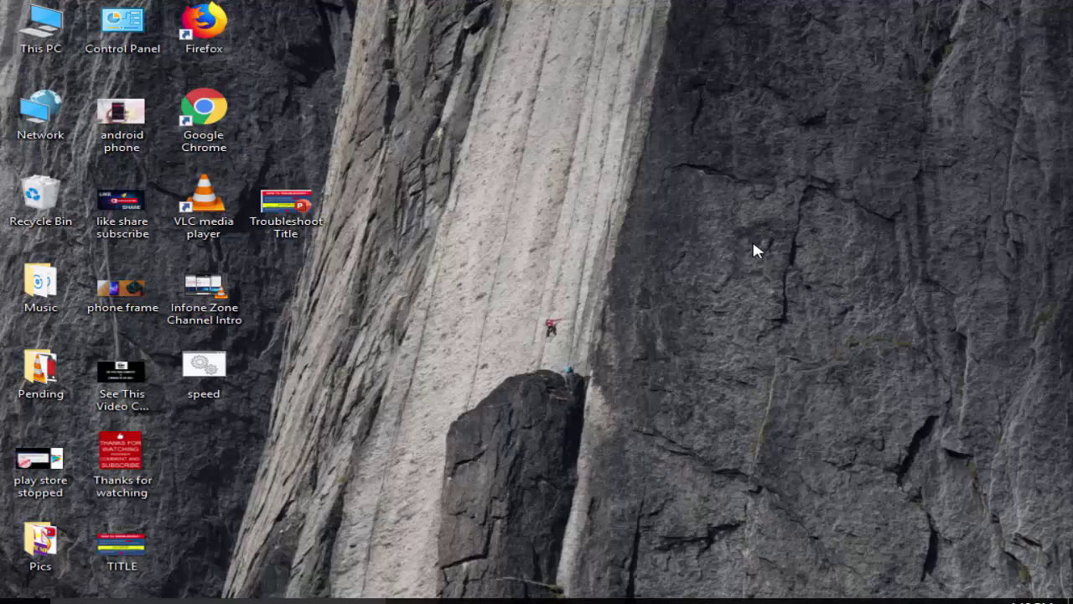
{"action": "key", "text": "super"}
{"action": "type", "text": "cmd"}
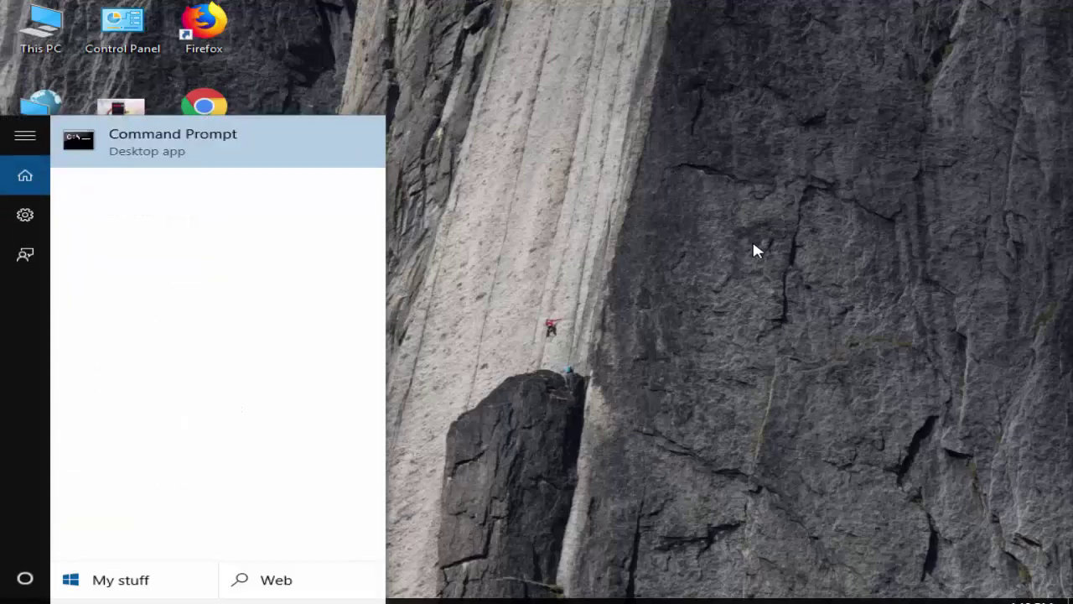
{"action": "type", "text": "mand"}
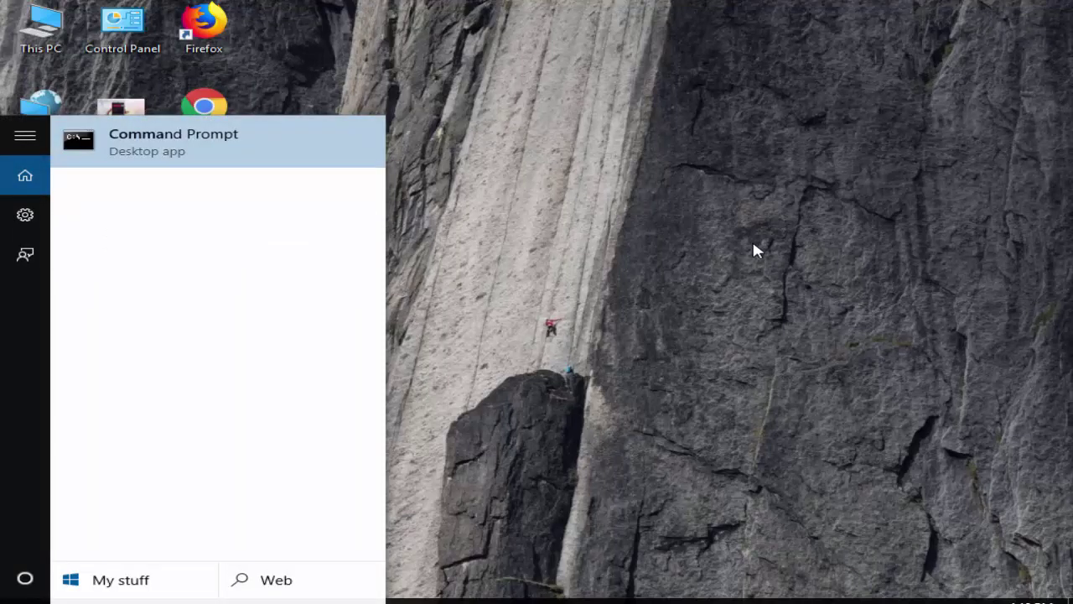
{"action": "right_click", "coordinate": [178, 149]}
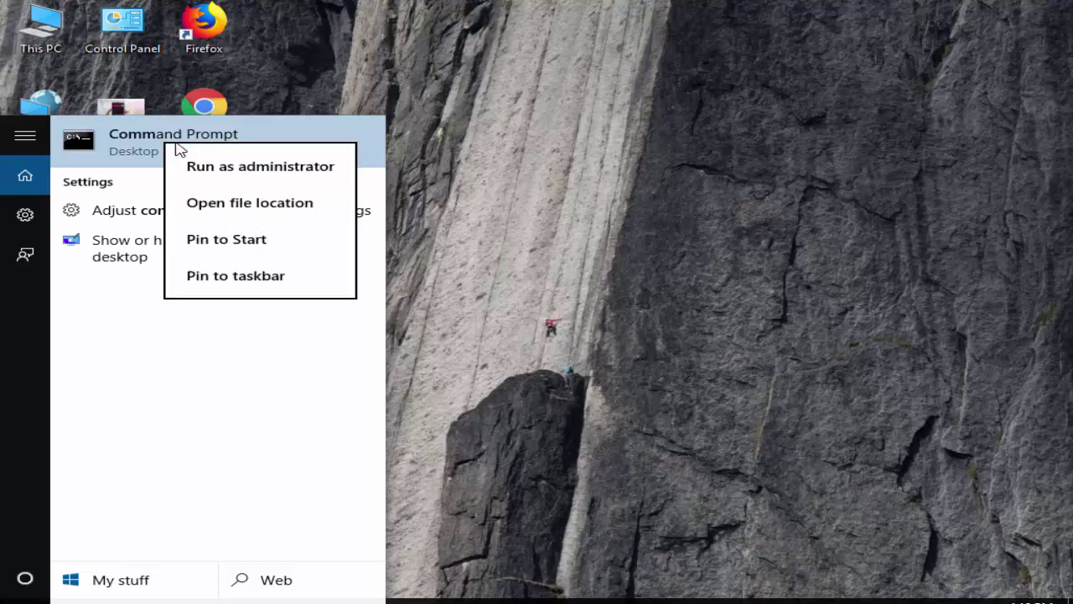
{"action": "left_click", "coordinate": [255, 178]}
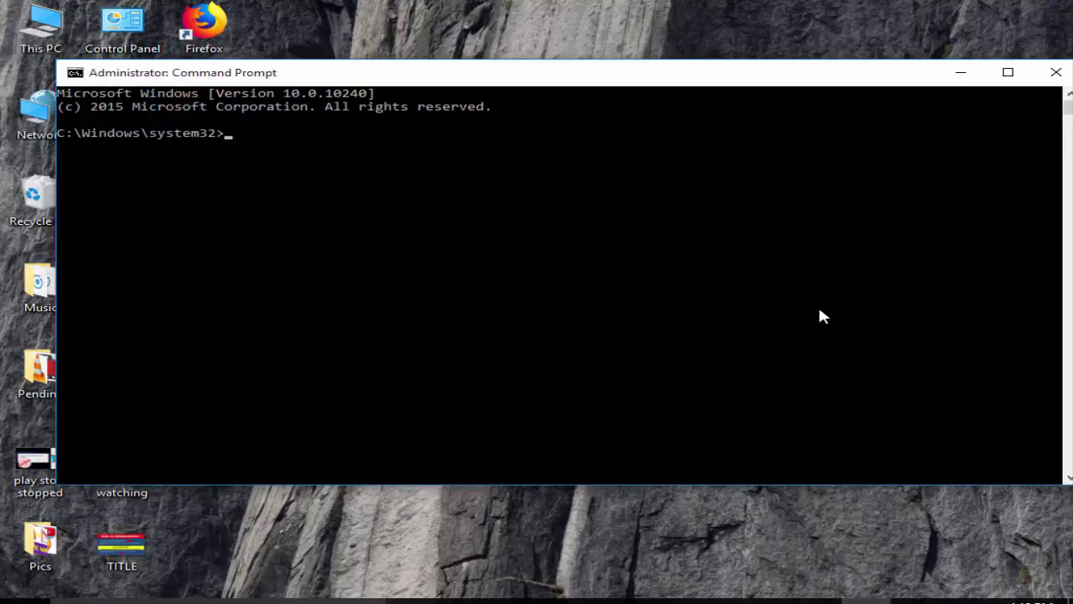
Flush the DNS resolver cache with ipconfig /flushdns and close the Command Prompt
{"action": "type", "text": "ipconfig /flushdns"}
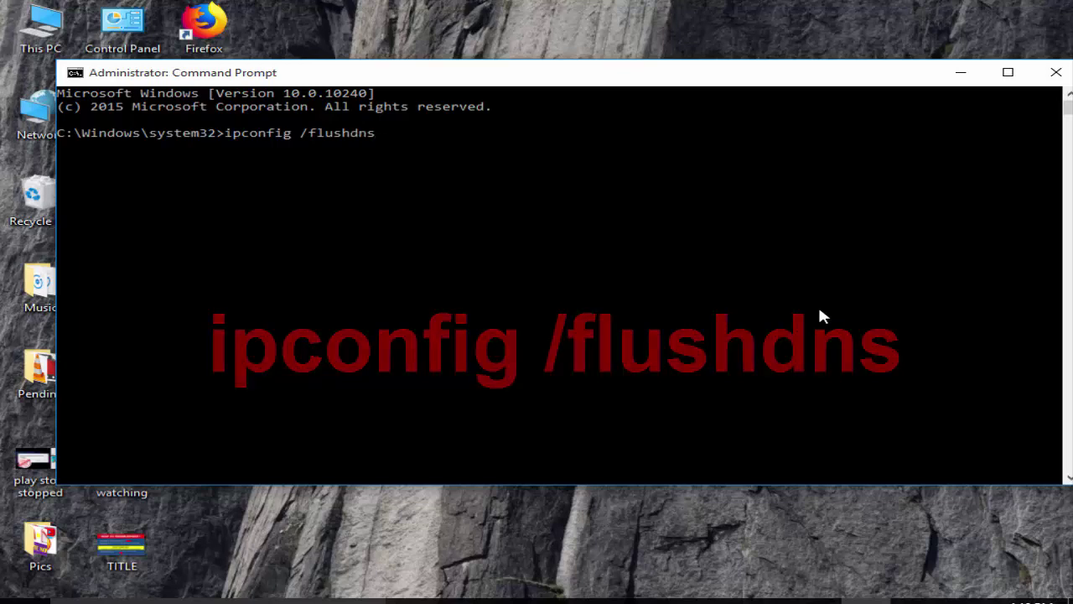
{"action": "key", "text": "Return"}
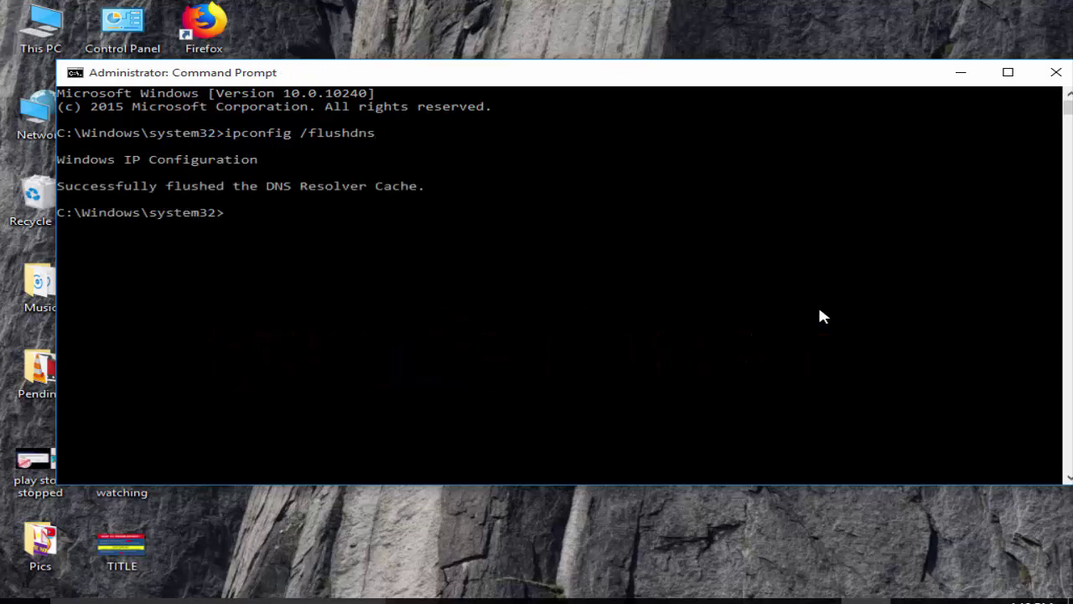
{"action": "left_click", "coordinate": [1056, 72]}
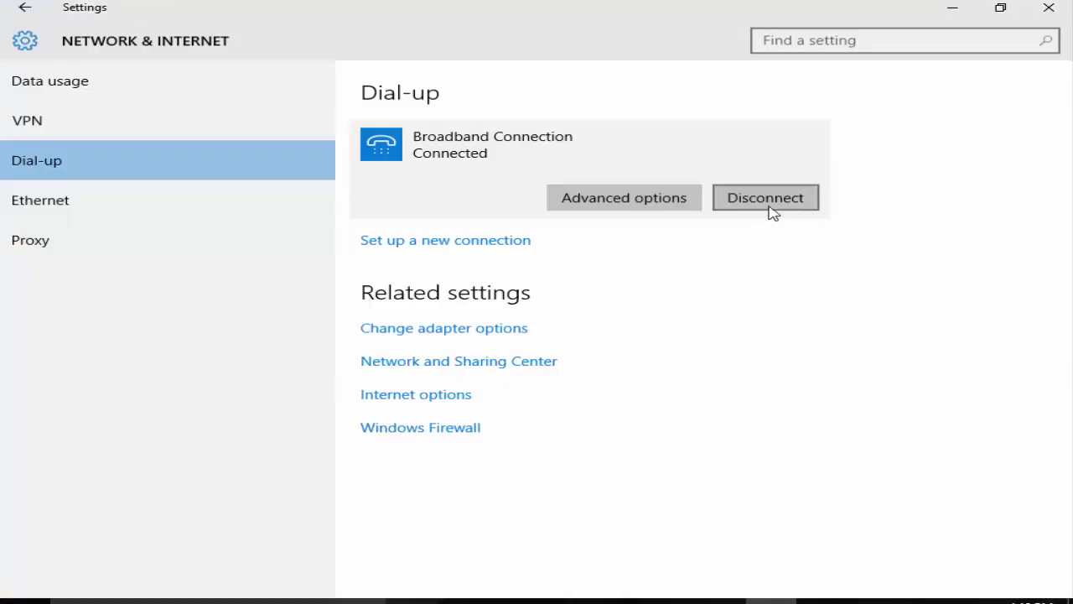
Disconnect the dial-up Broadband Connection, reconnect it by entering the account password, and close the network settings
{"action": "left_click", "coordinate": [772, 207]}
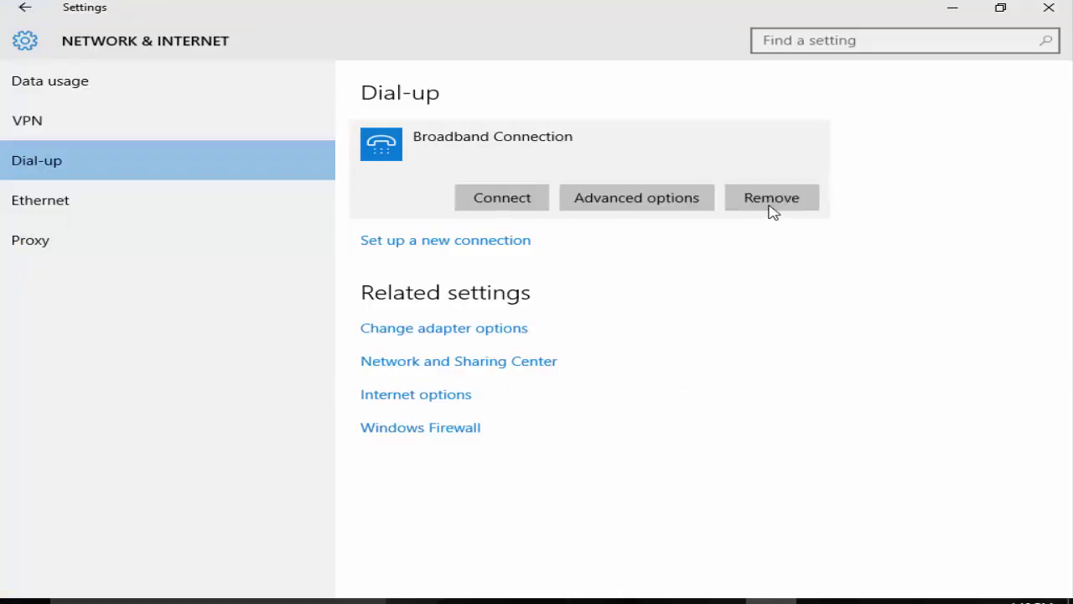
{"action": "left_click", "coordinate": [497, 206]}
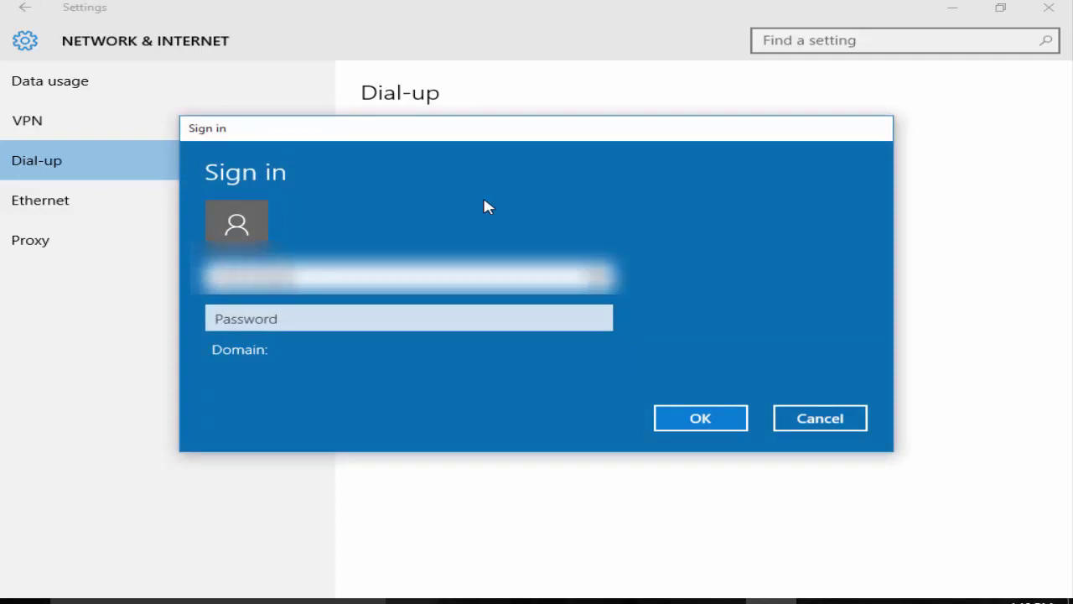
{"action": "key", "text": "Tab"}
{"action": "type", "text": "••"}
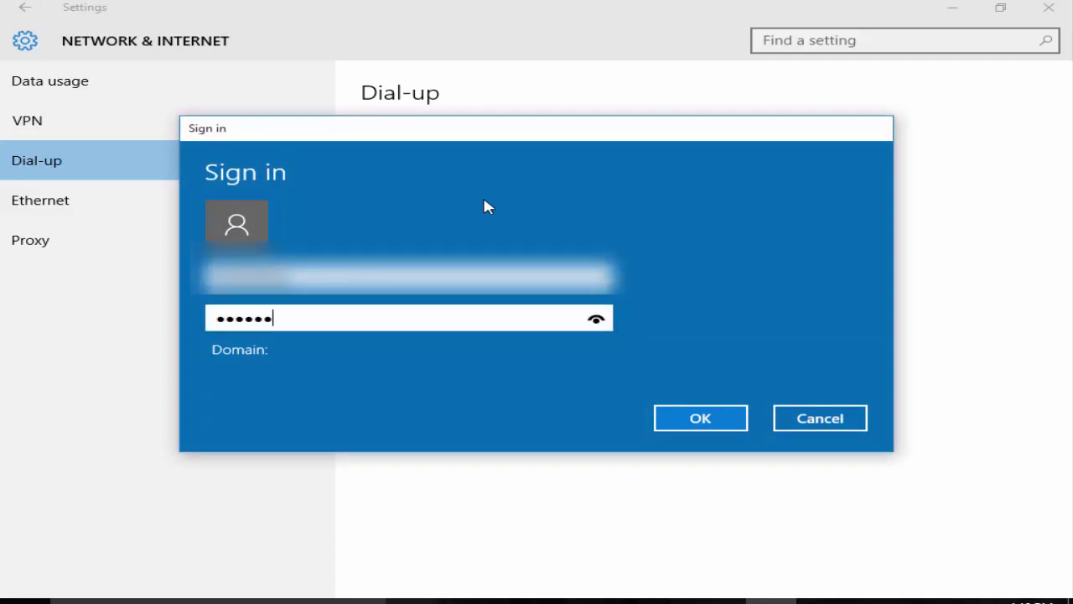
{"action": "key", "text": "Return"}
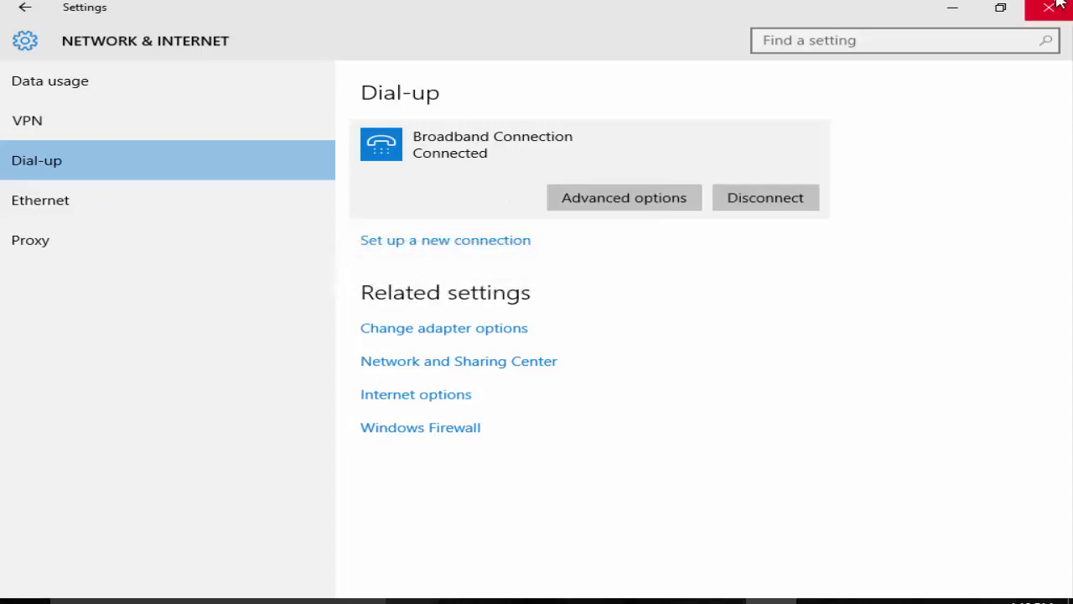
{"action": "left_click", "coordinate": [1058, 5]}
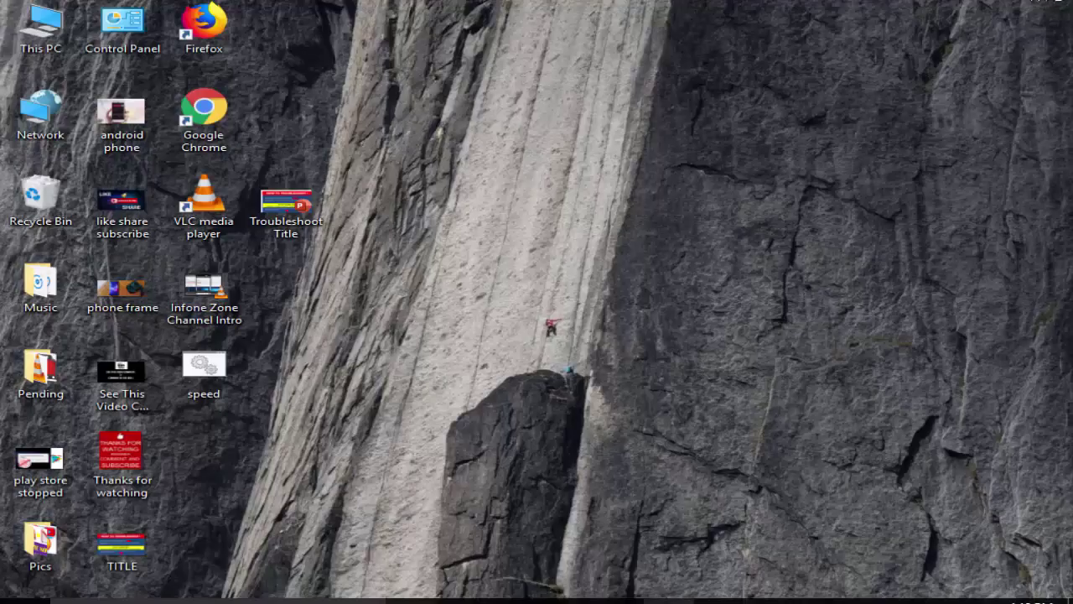
Switch back to Chrome and load the bookmarked YouTube site in the accounts.google.com tab
{"action": "left_click", "coordinate": [669, 599]}
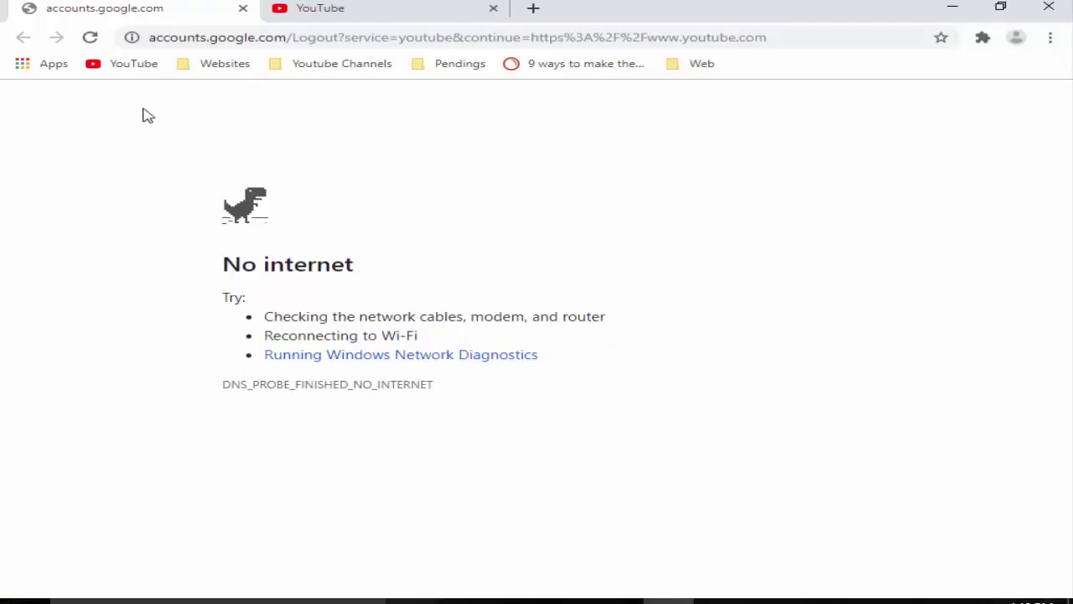
{"action": "left_click", "coordinate": [127, 67]}
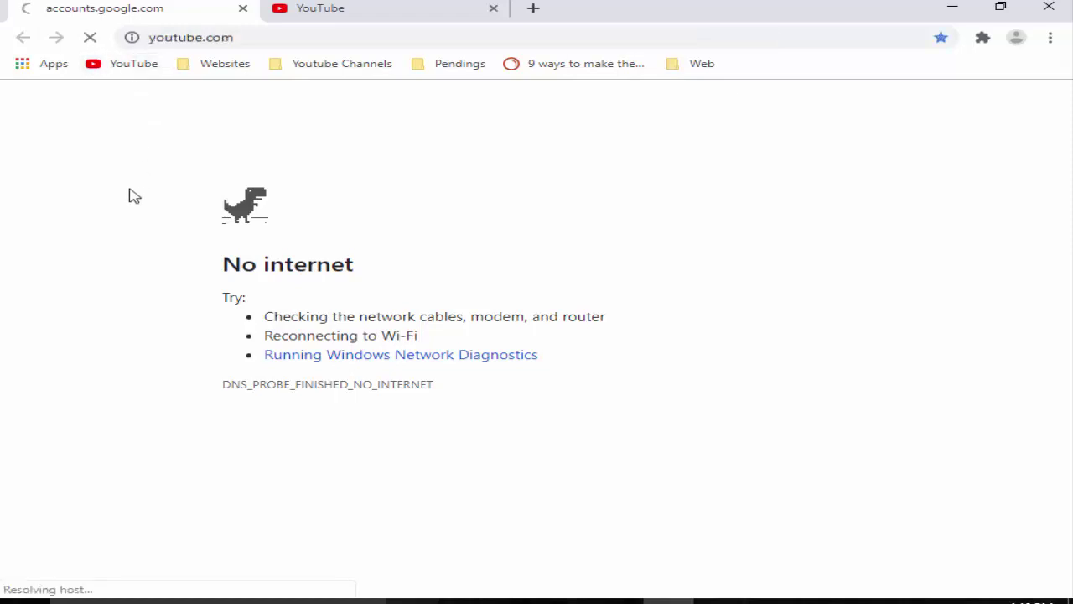